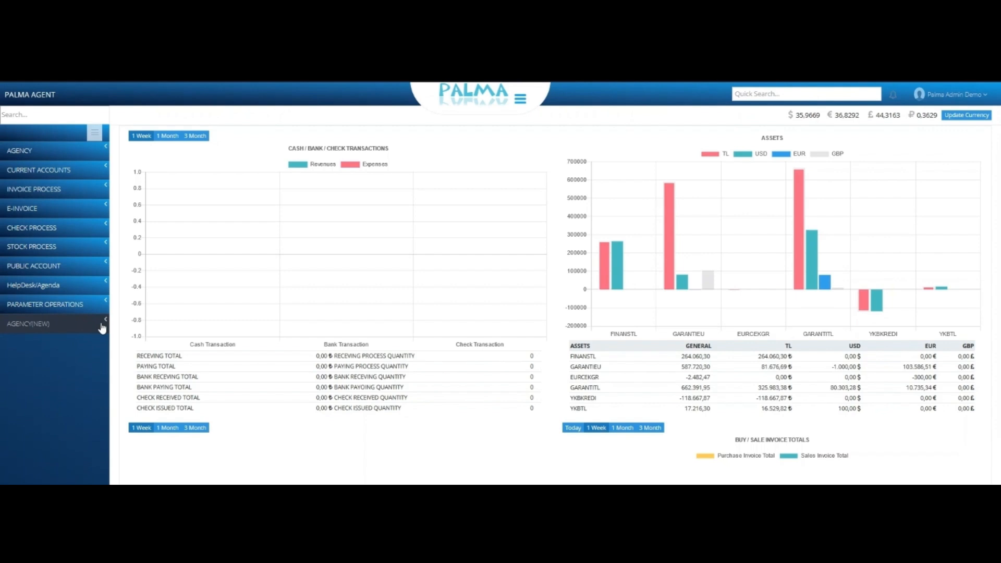
# Open the Activity Types list in the Marketing section of the AGENCY(NEW) module
pyautogui.click(102, 327)
pyautogui.scroll(-2, 88, 271)
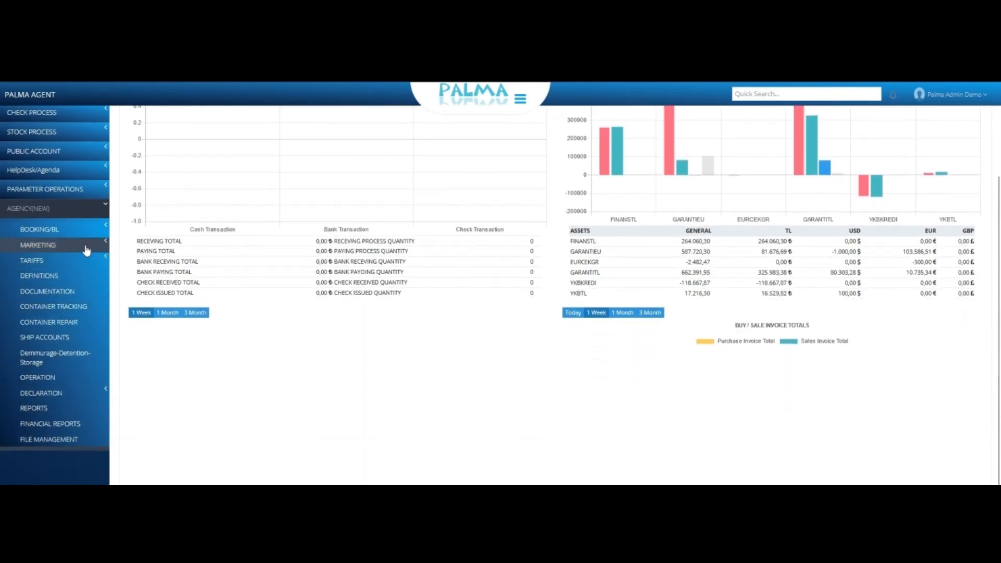
pyautogui.click(87, 250)
pyautogui.scroll(-1, 89, 251)
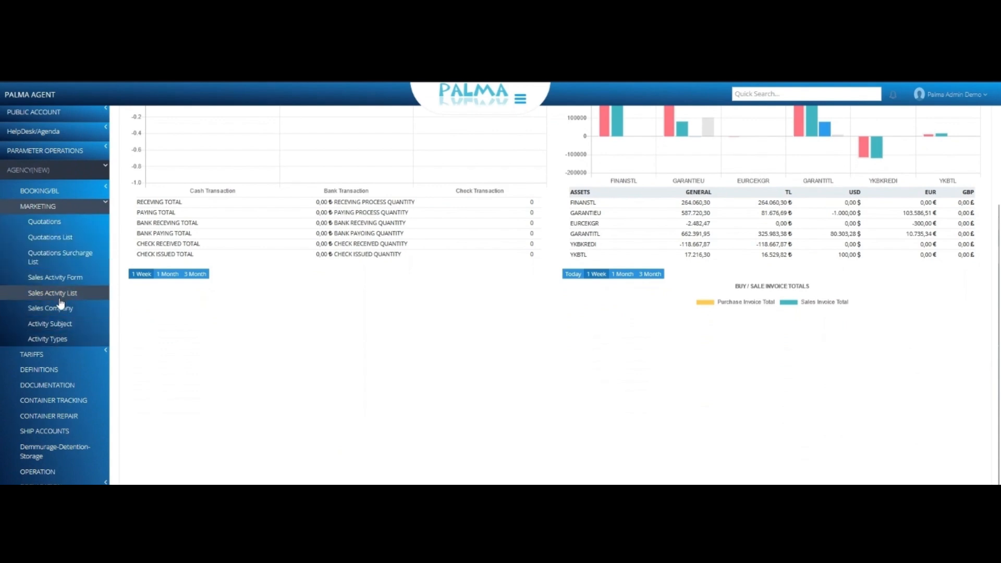
pyautogui.click(73, 339)
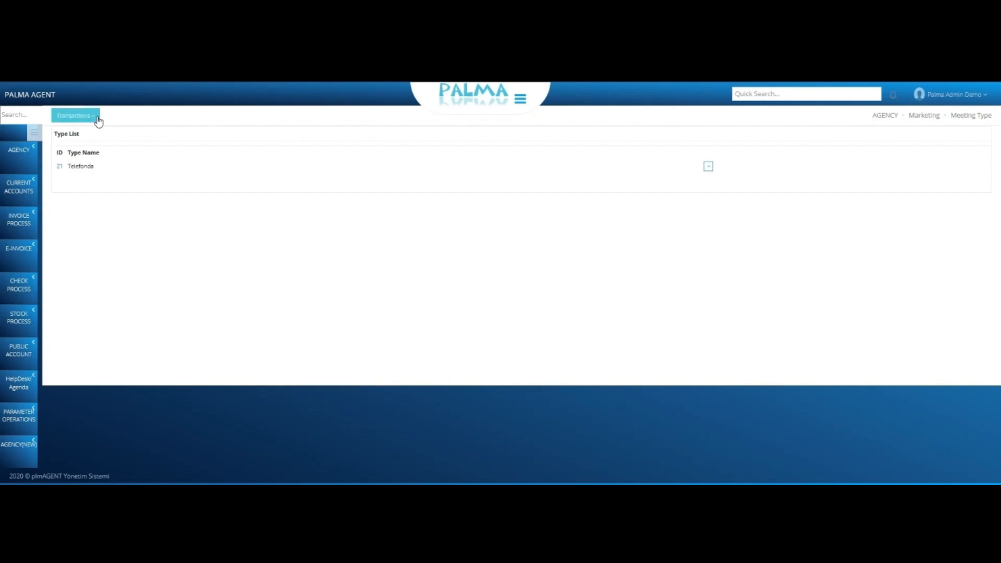
# Open the Telefonda activity type's definition and save it
pyautogui.click(149, 122)
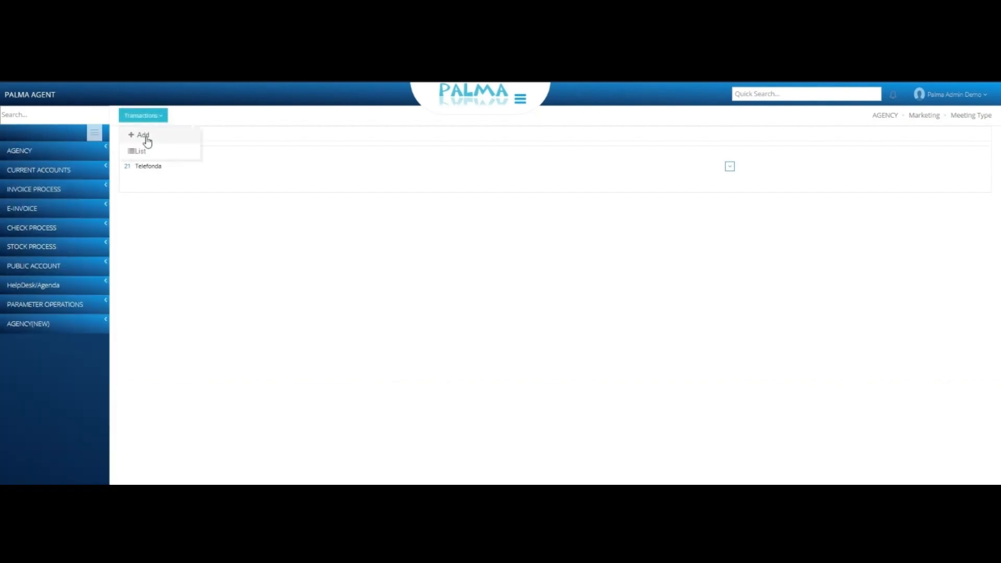
pyautogui.click(128, 165)
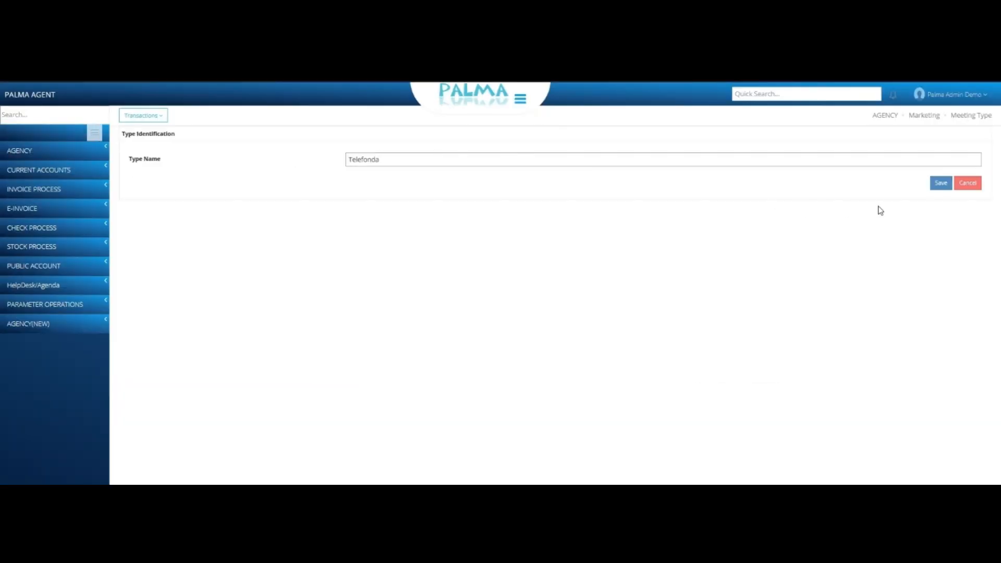
pyautogui.click(941, 182)
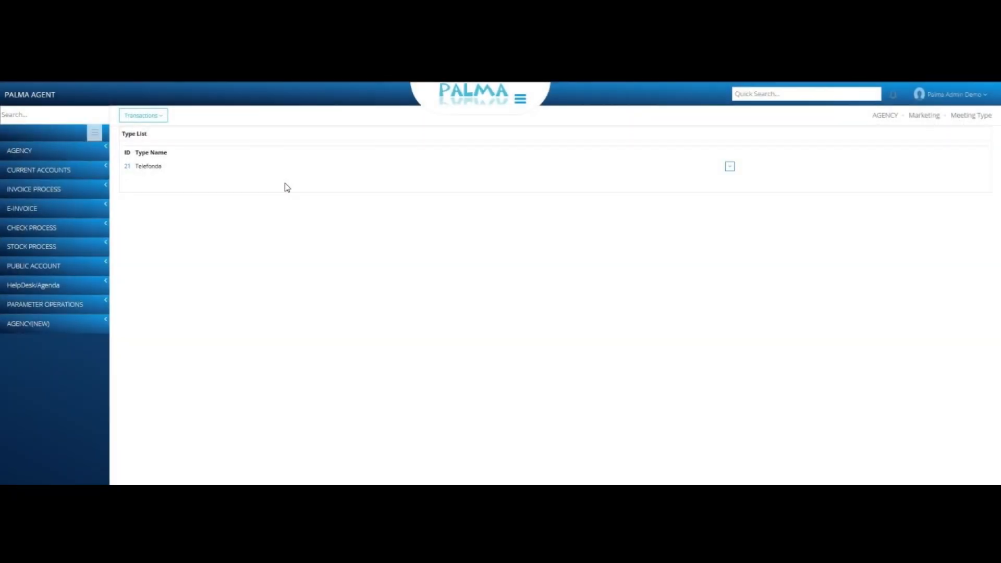
# Open the Activity Subject list in the Marketing section of the AGENCY(NEW) module
pyautogui.click(53, 320)
pyautogui.scroll(-1, 54, 319)
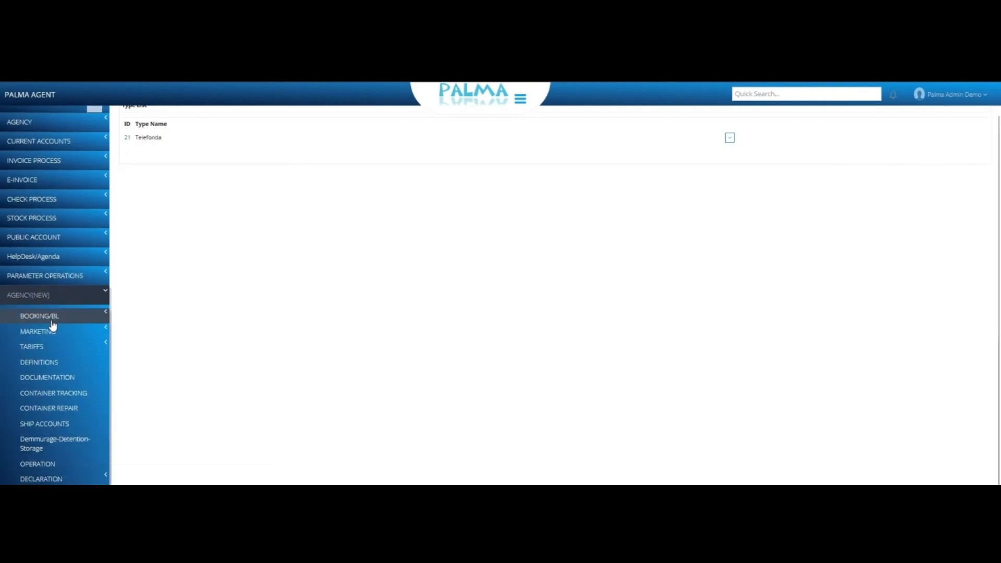
pyautogui.click(63, 333)
pyautogui.scroll(-2, 84, 312)
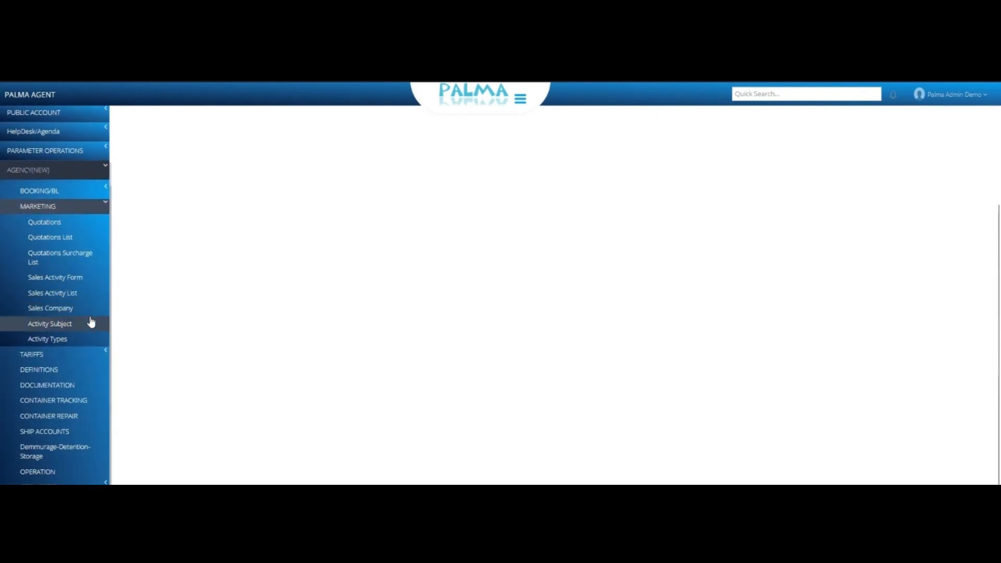
pyautogui.click(65, 327)
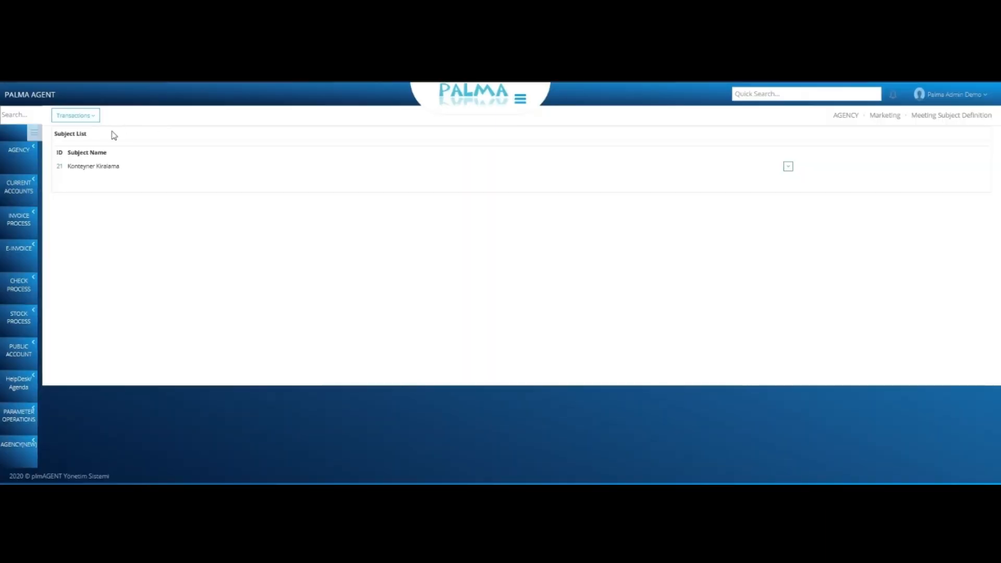
# Add a meeting subject named Yük and save it
pyautogui.click(143, 119)
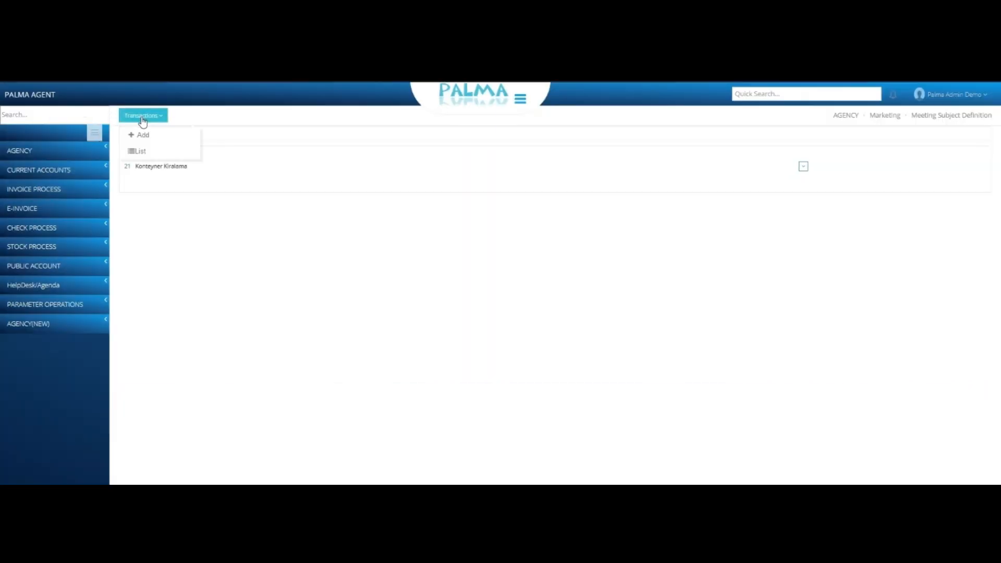
pyautogui.click(150, 137)
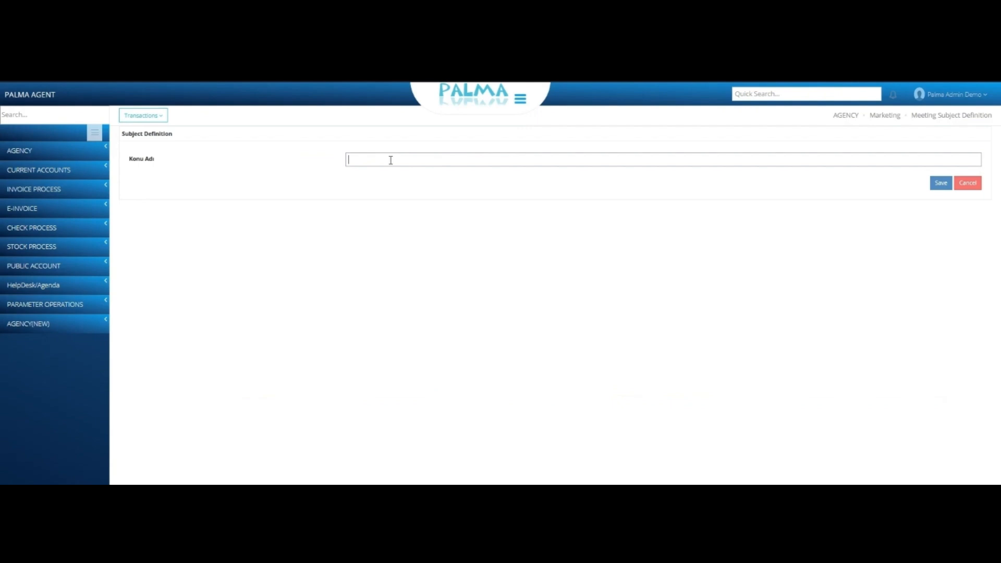
pyautogui.write('Yük')
pyautogui.click(941, 185)
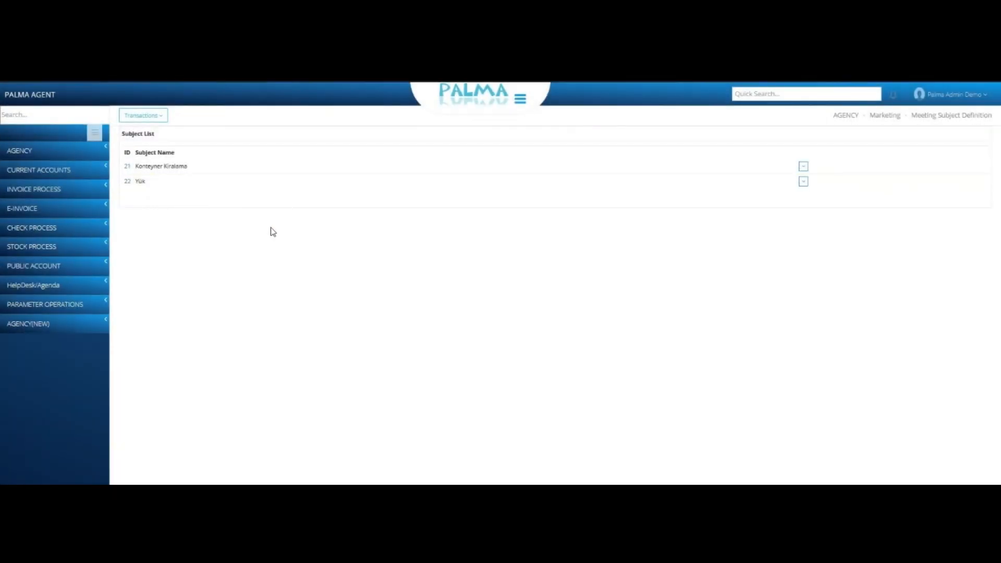
# Open the Sales Company list in the Marketing section of the AGENCY(NEW) module
pyautogui.click(62, 324)
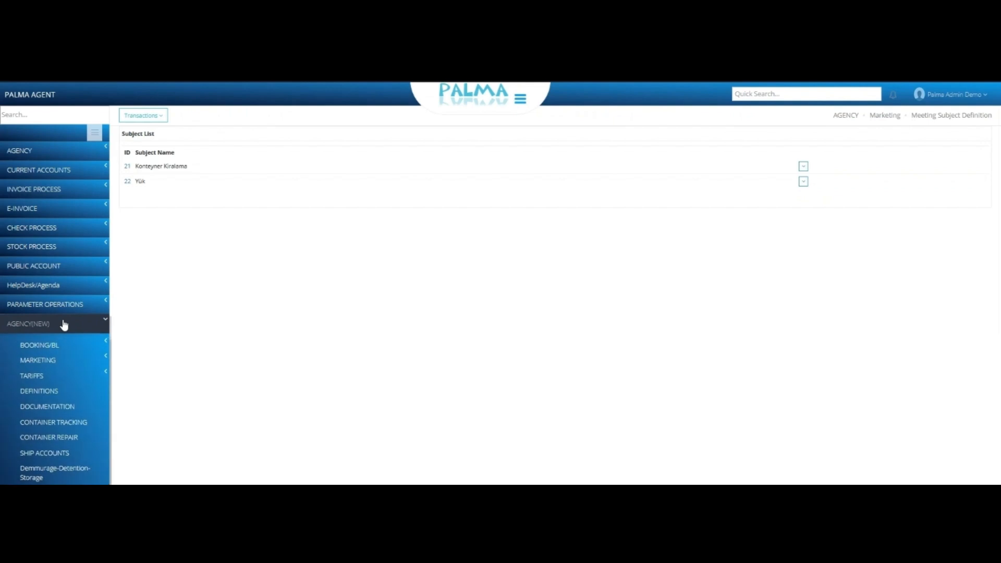
pyautogui.scroll(-1, 63, 319)
pyautogui.click(70, 332)
pyautogui.scroll(-3, 94, 333)
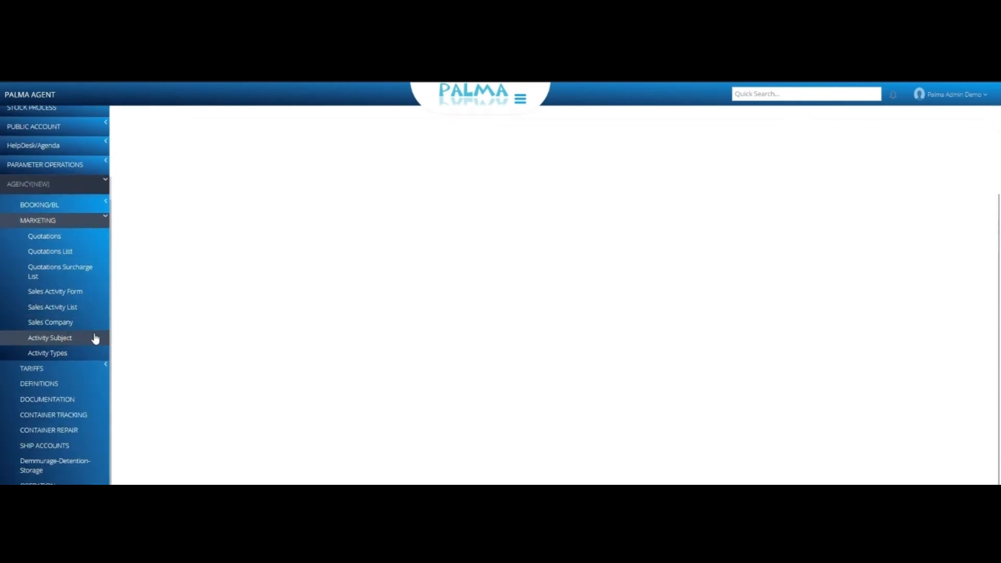
pyautogui.click(87, 313)
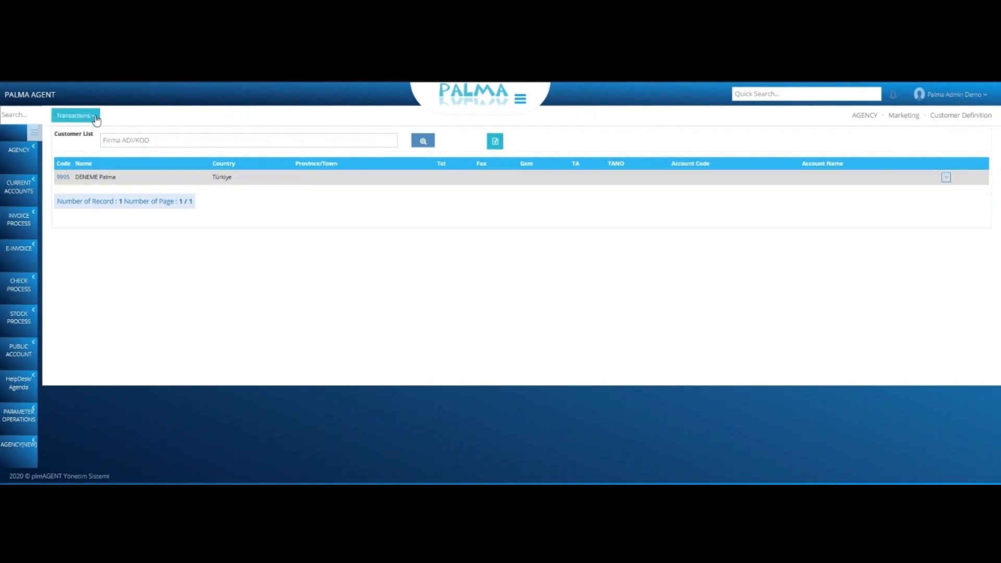
# Start a new marketing company record and name it Deneme Palma 1
pyautogui.click(147, 119)
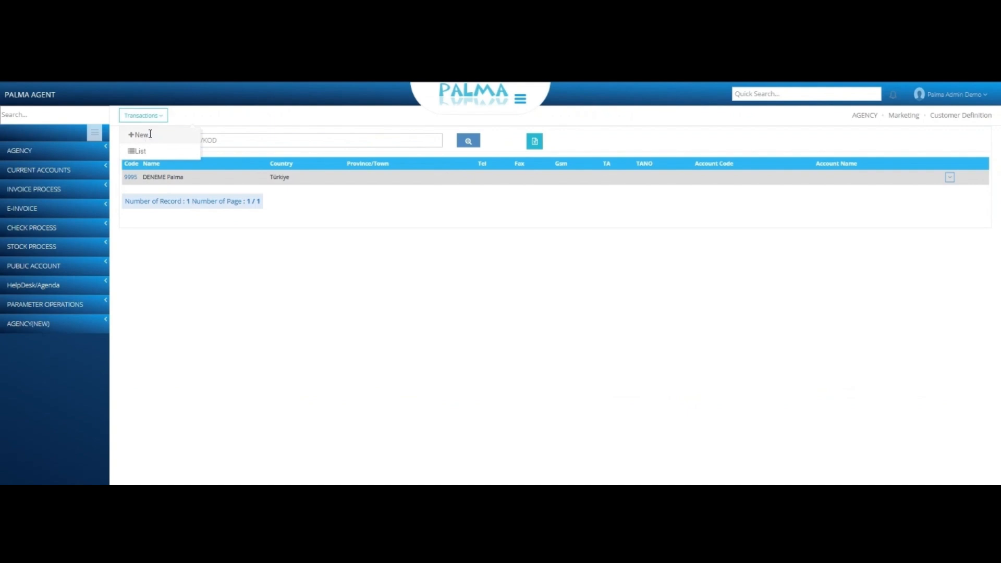
pyautogui.click(149, 134)
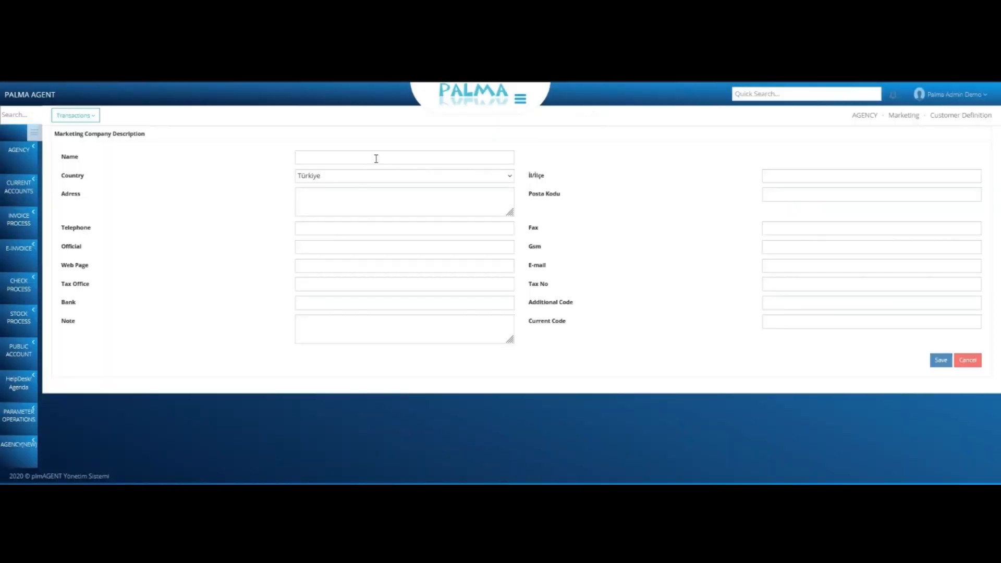
pyautogui.click(376, 158)
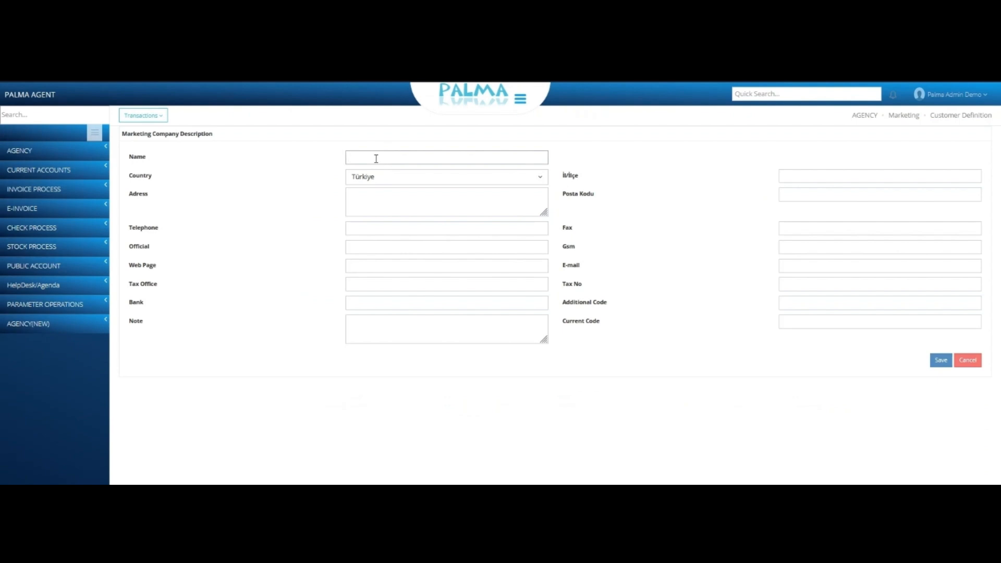
pyautogui.write('Deneme Palma 1')
# Fill in the new company's province and district, address, mobile number and fax number
pyautogui.click(822, 172)
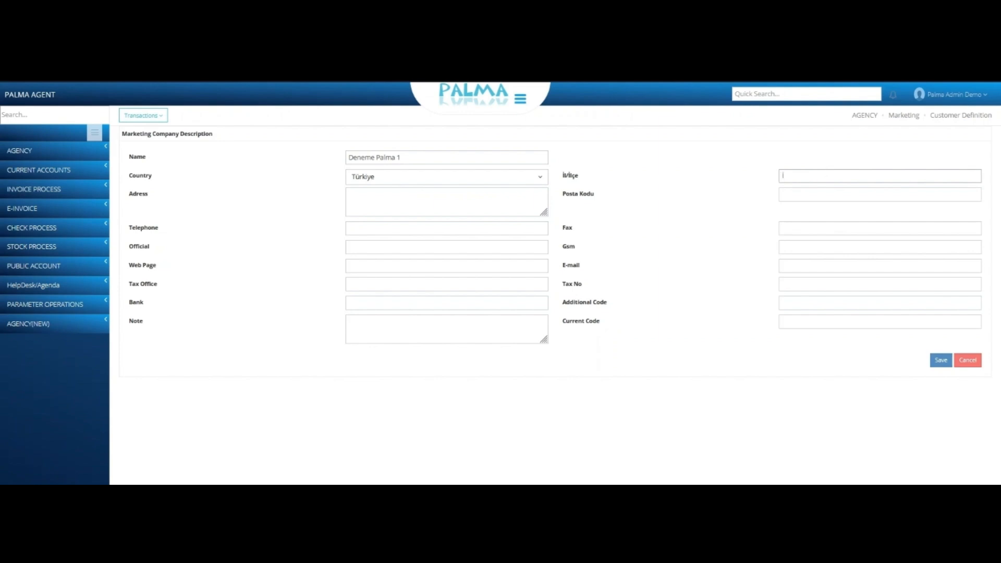
pyautogui.write('İzmir/ Konak')
pyautogui.click(456, 200)
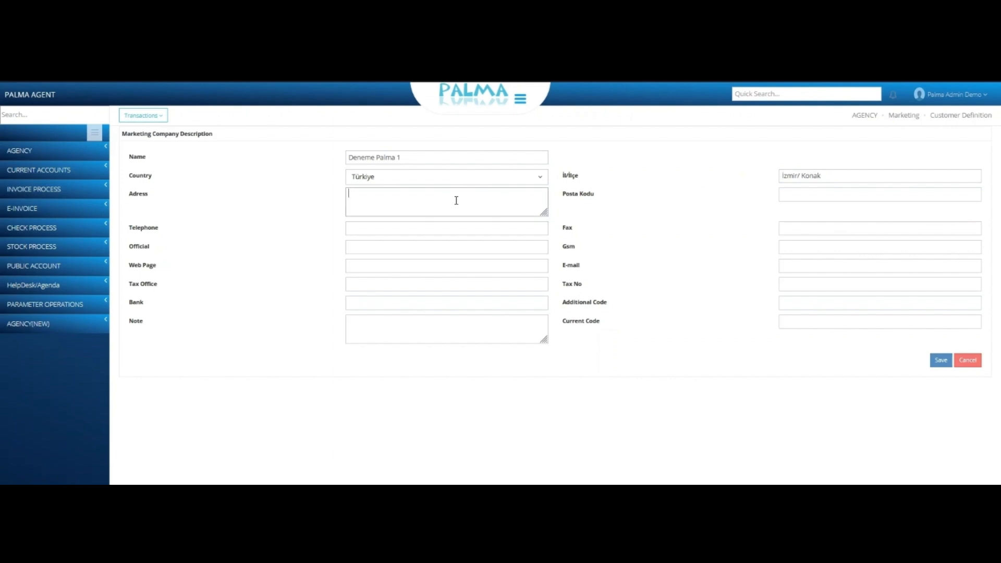
pyautogui.write('alsancak')
pyautogui.click(811, 247)
pyautogui.write('12312331231')
pyautogui.click(807, 229)
pyautogui.write('123131231')
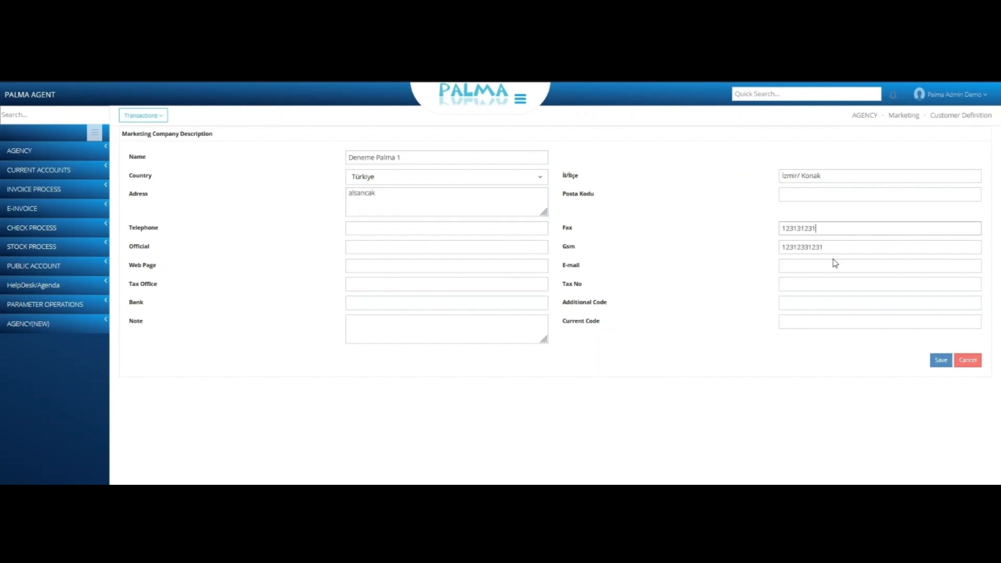
# Enlarge the company's note area, enter the note deneme, and save the company record
pyautogui.click(835, 265)
pyautogui.click(486, 284)
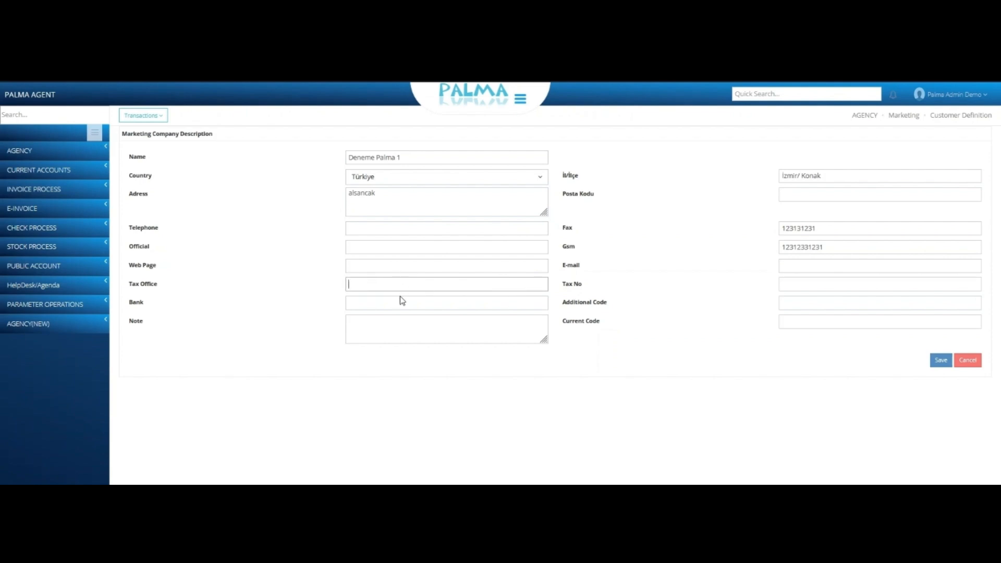
pyautogui.click(436, 302)
pyautogui.click(452, 326)
pyautogui.moveTo(543, 340); pyautogui.dragTo(544, 449)
pyautogui.write('d')
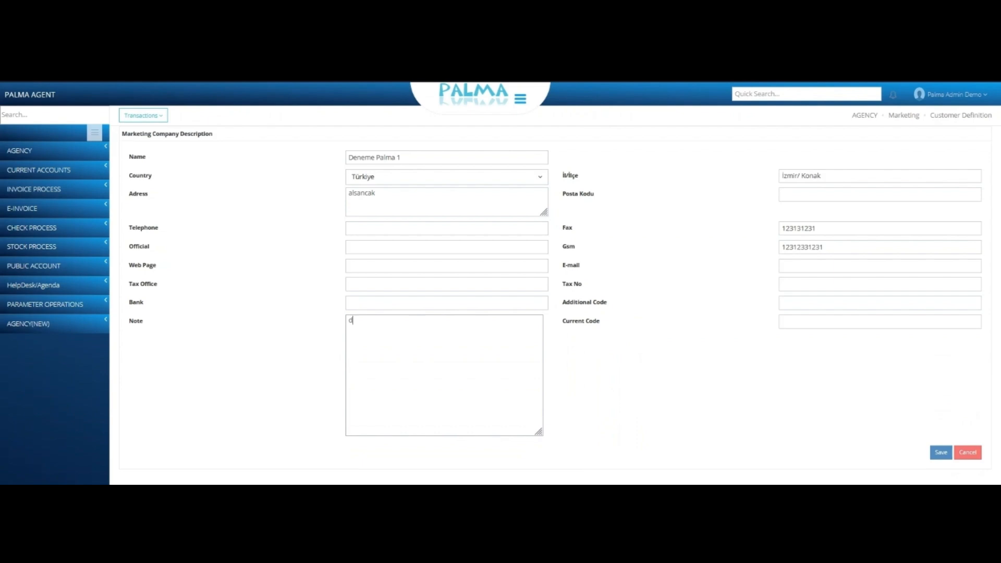
pyautogui.write('eneme')
pyautogui.click(939, 454)
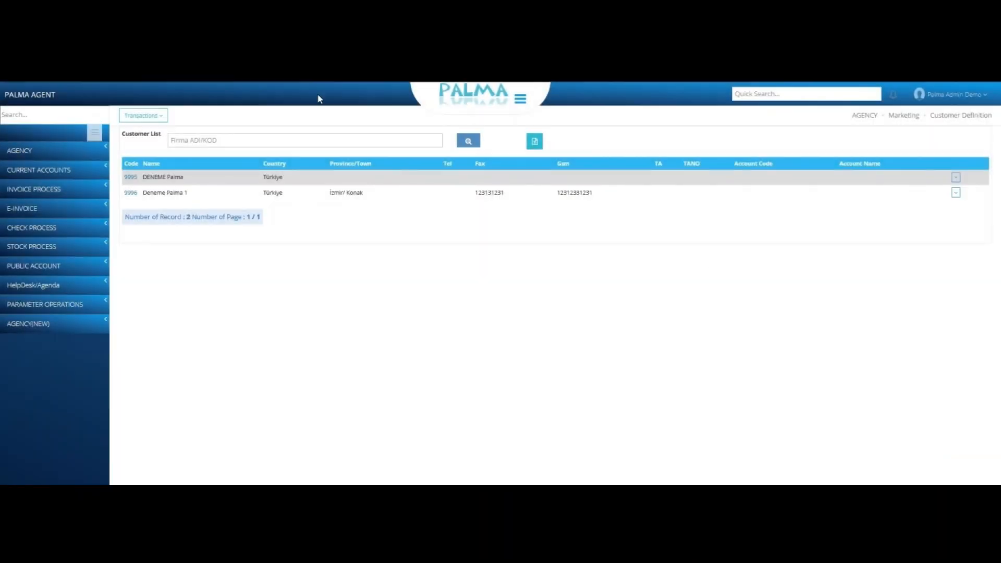
# Open the Sales Activity Form in the Marketing section of the AGENCY(NEW) module
pyautogui.click(56, 325)
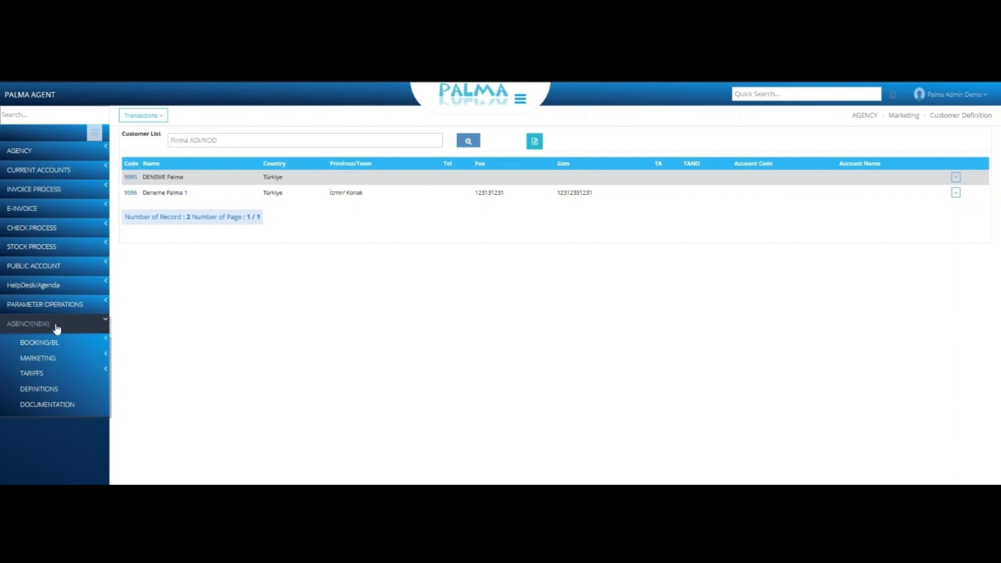
pyautogui.click(69, 330)
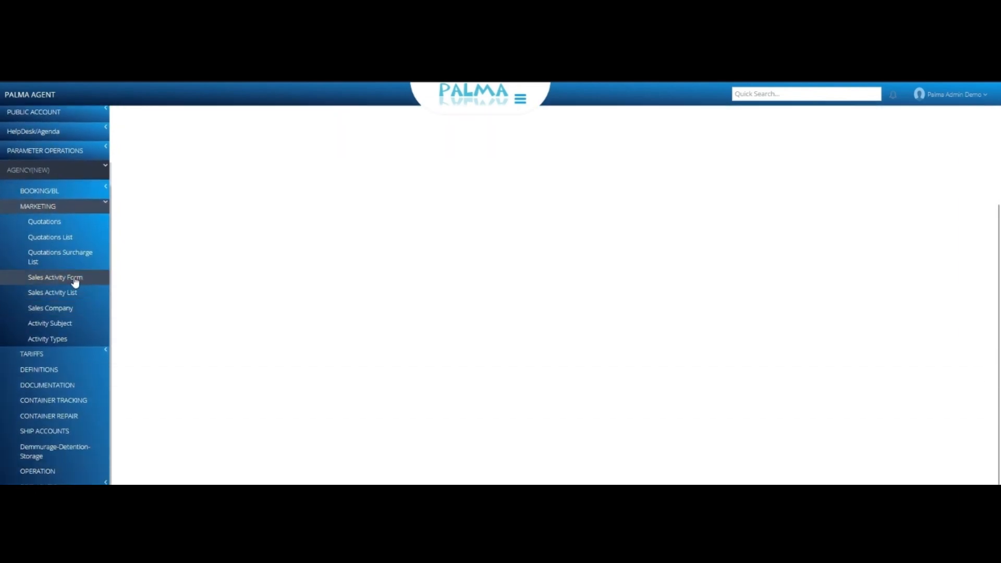
pyautogui.click(75, 282)
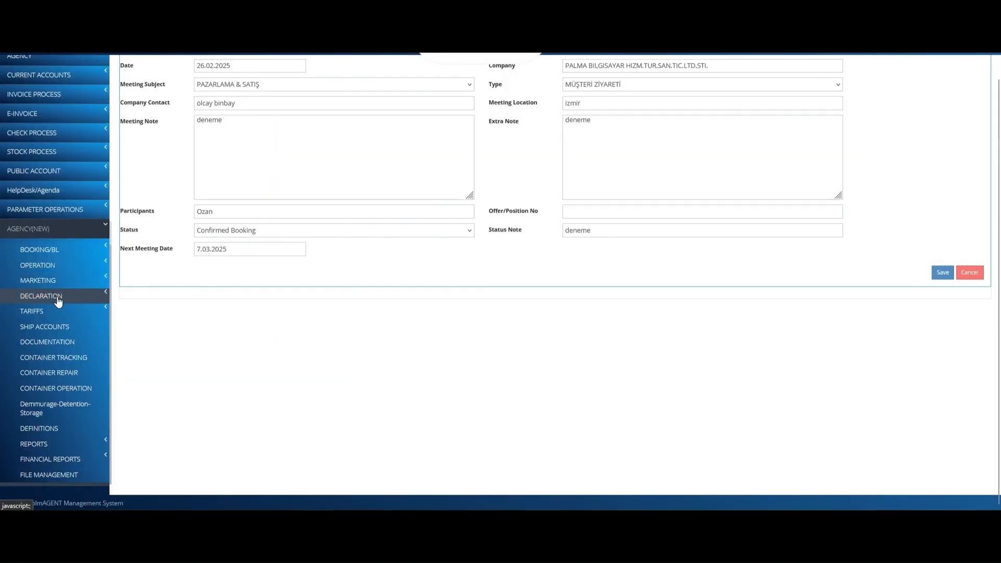
pyautogui.click(76, 284)
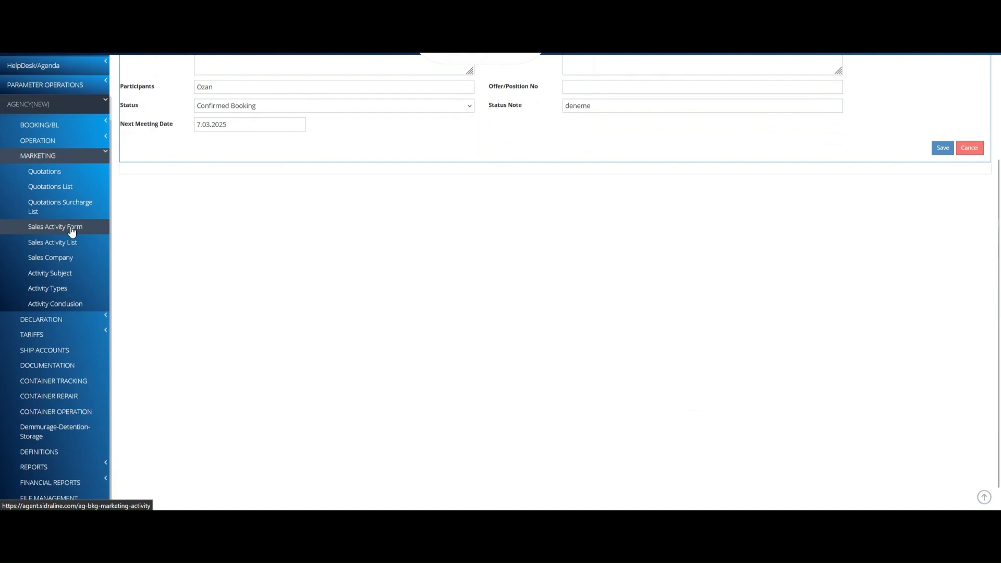
pyautogui.scroll(3, 172, 264)
# Examine the meeting form's transaction options and its date, company, subject, type, contact, location, note and participants fields
pyautogui.click(147, 69)
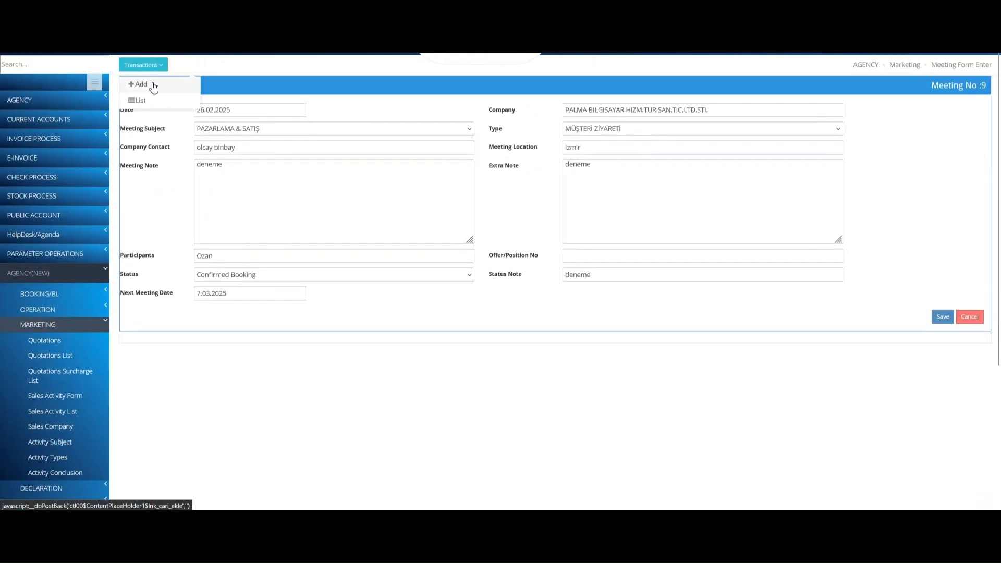
pyautogui.click(356, 109)
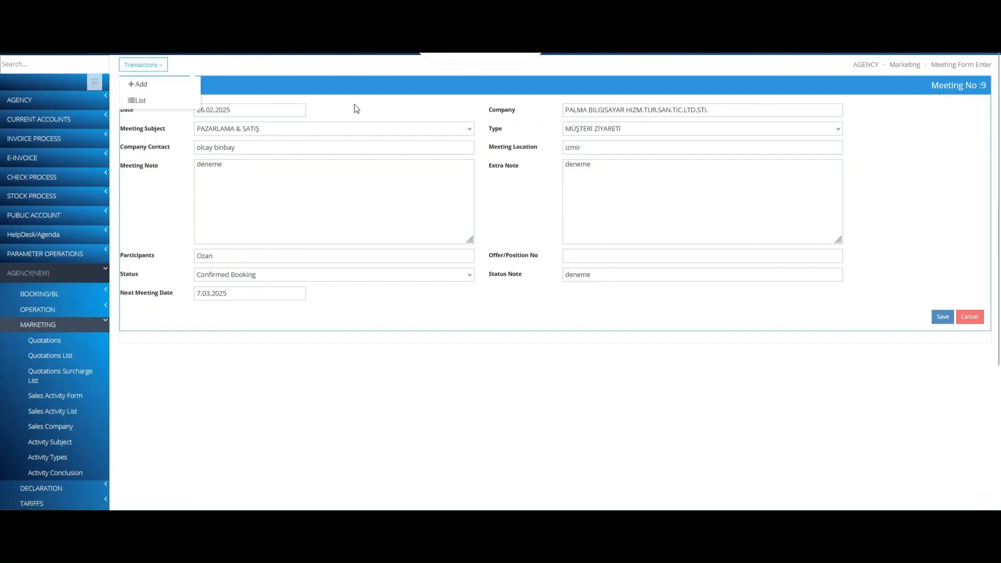
pyautogui.click(257, 114)
pyautogui.click(636, 111)
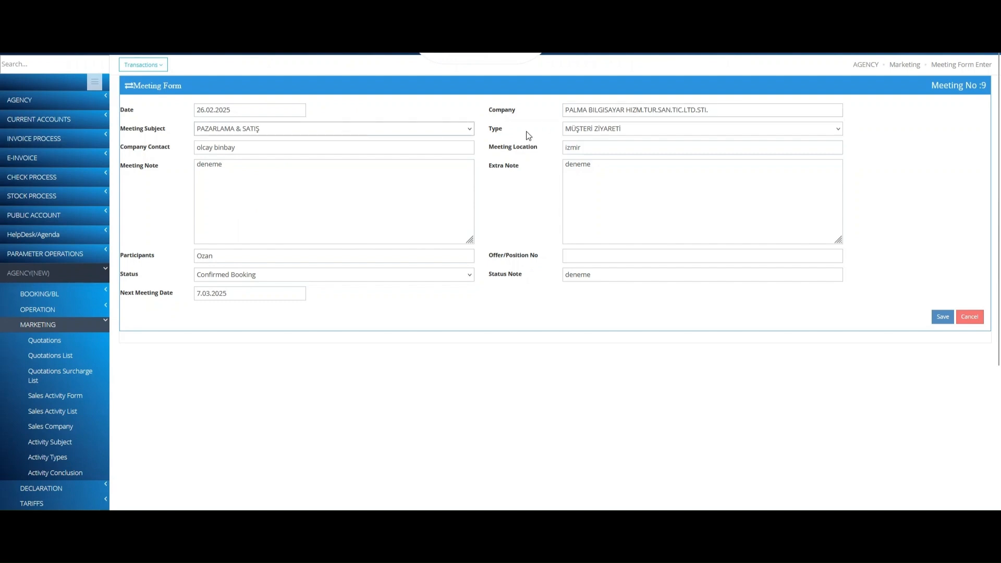
pyautogui.click(580, 134)
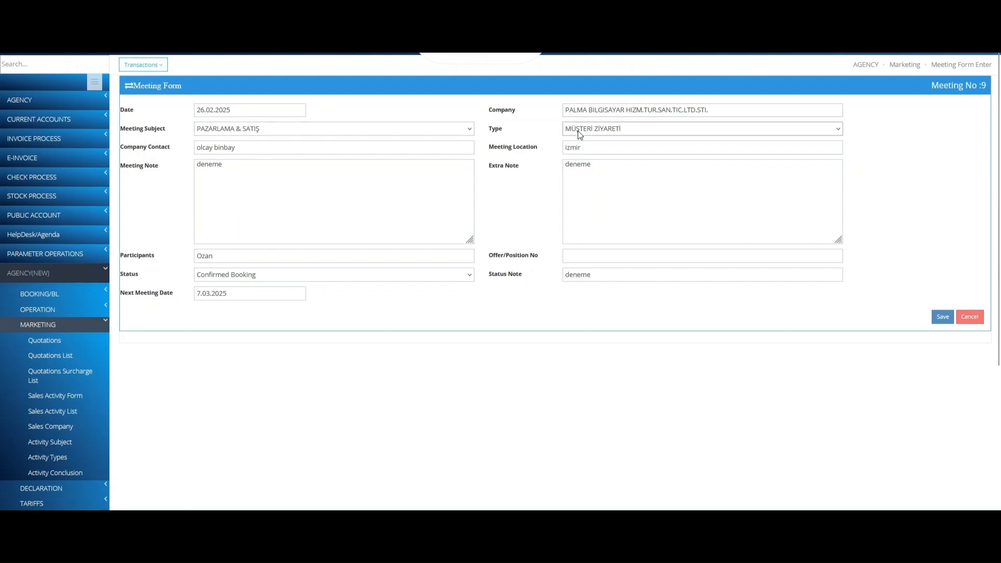
pyautogui.click(267, 145)
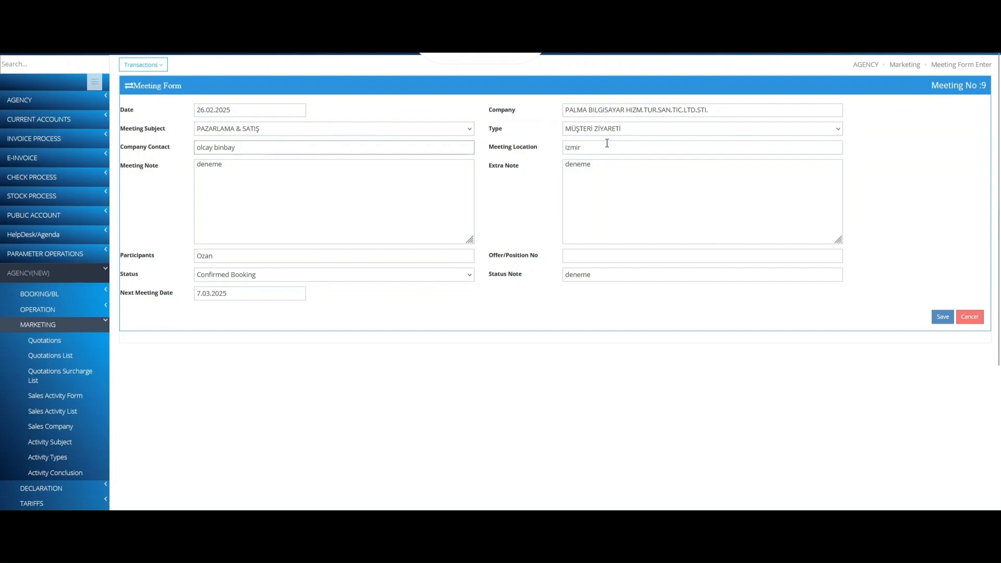
pyautogui.click(625, 143)
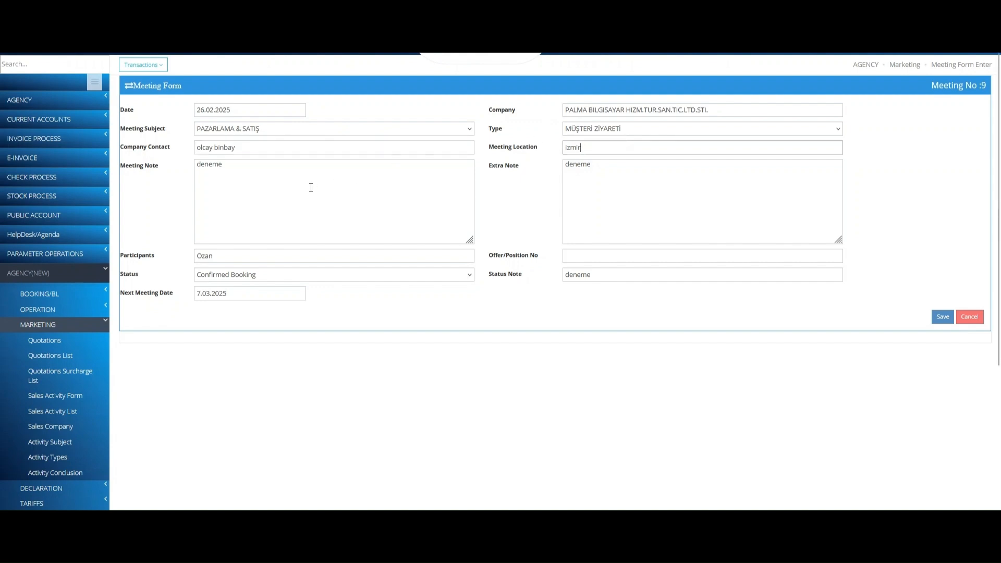
pyautogui.click(266, 176)
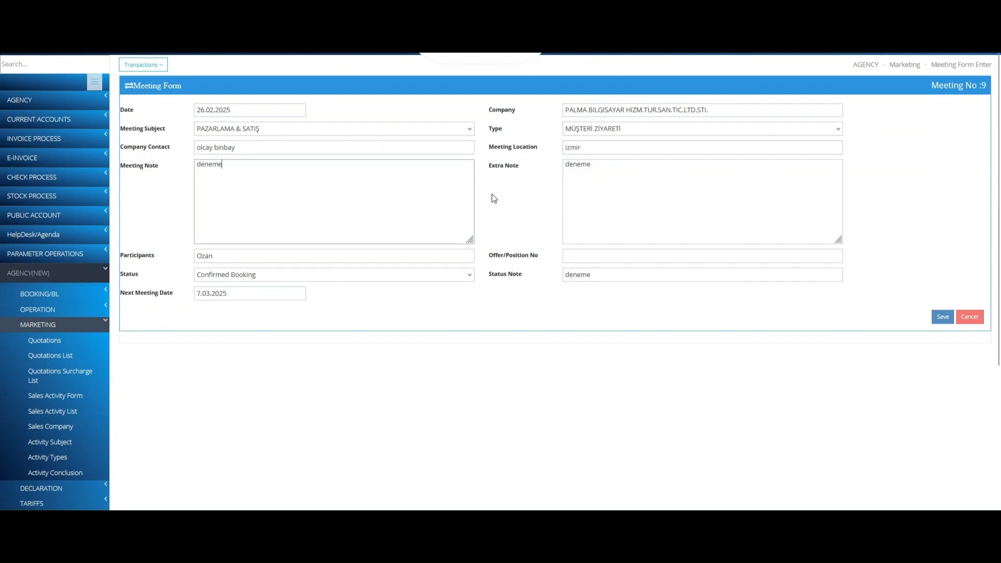
pyautogui.click(630, 173)
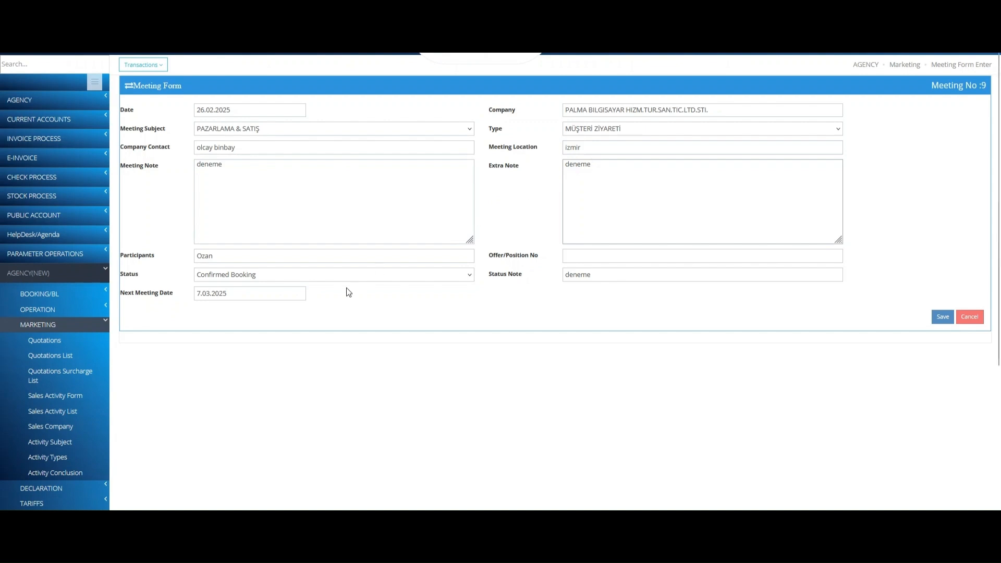
pyautogui.click(361, 259)
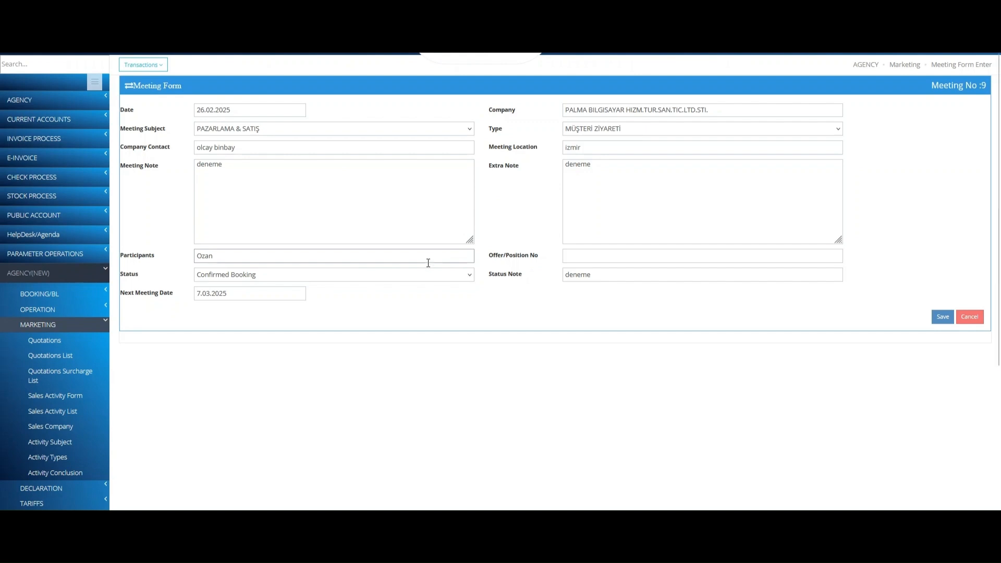
# Enter the offer/position number in the meeting form and go through the status note and status fields
pyautogui.click(587, 256)
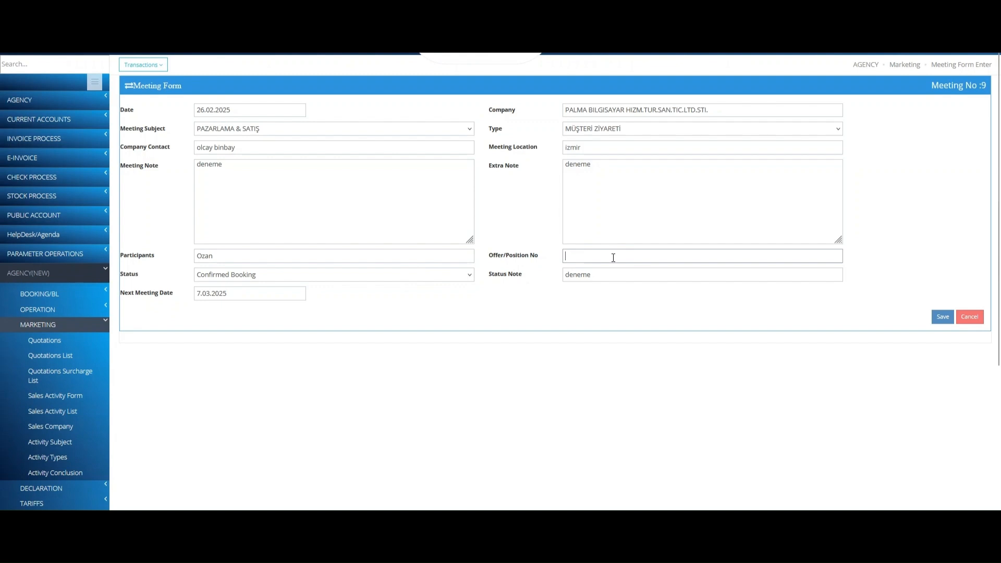
pyautogui.write('p')
pyautogui.click(606, 271)
pyautogui.click(323, 280)
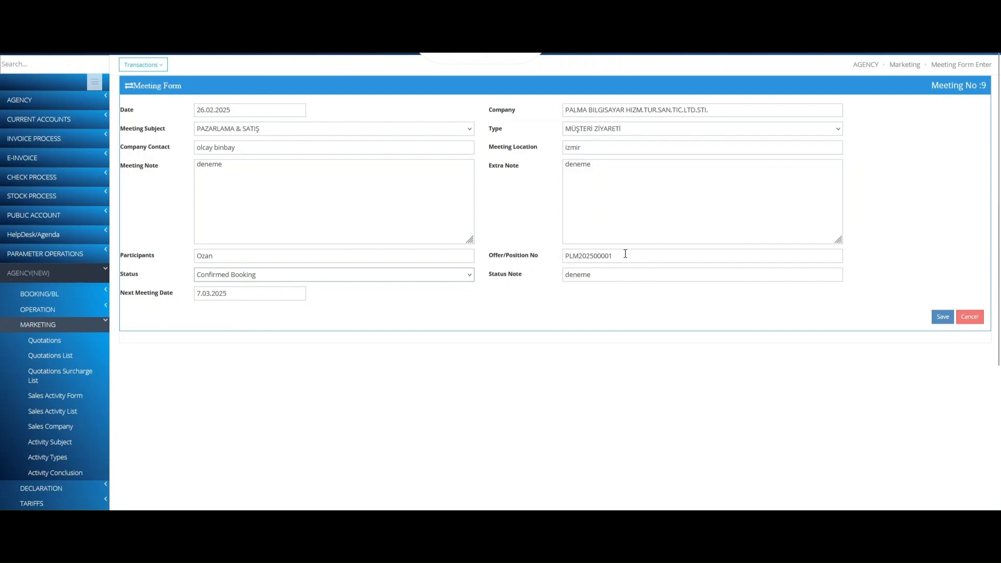
# Clear the Offer/Position No field and save the meeting form without it
pyautogui.moveTo(623, 252); pyautogui.dragTo(509, 257)
pyautogui.press('BackSpace')
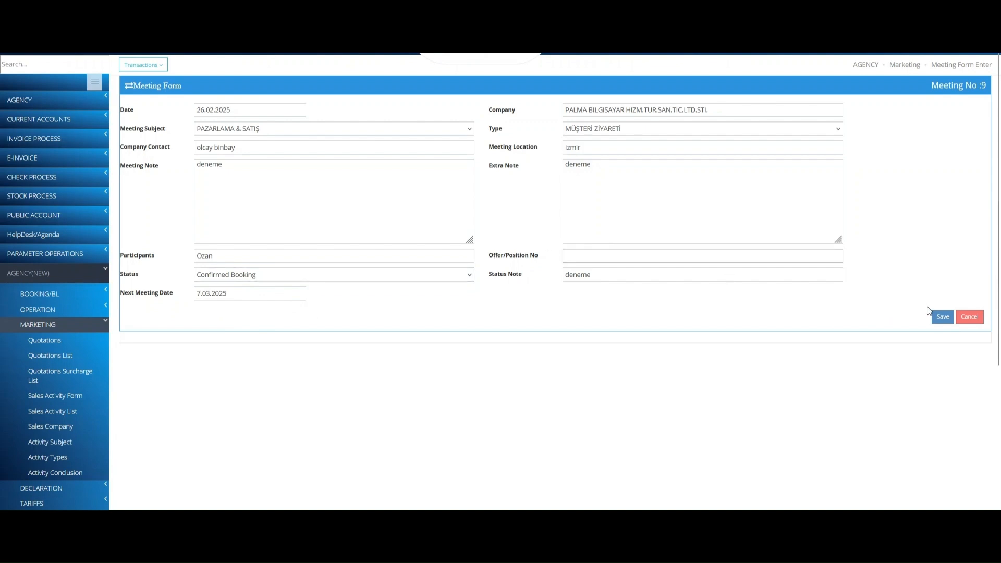
pyautogui.click(946, 322)
pyautogui.click(943, 318)
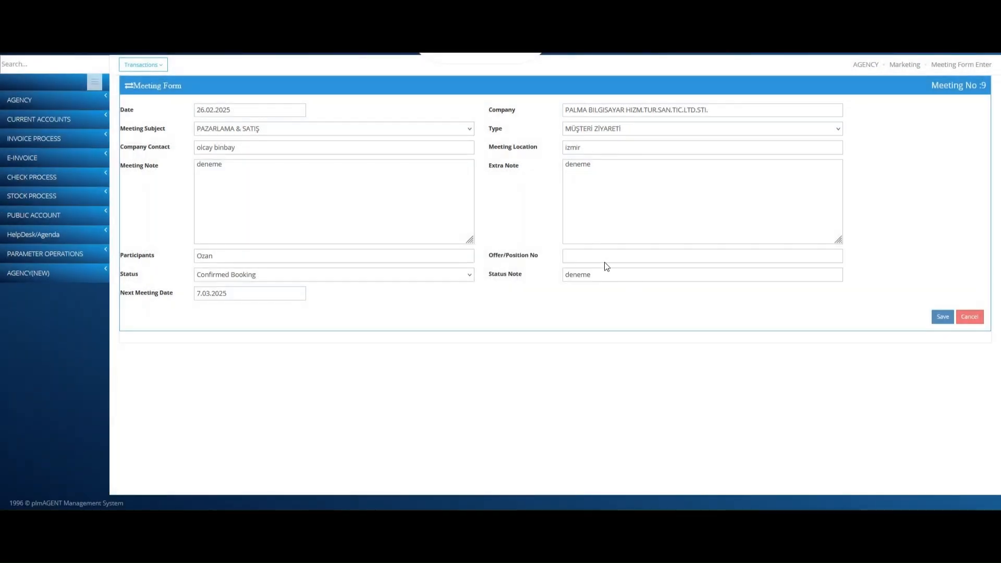
# Fill in the Offer/Position No field with the booking's position number and review the status note
pyautogui.click(604, 258)
pyautogui.write('PLM202500001')
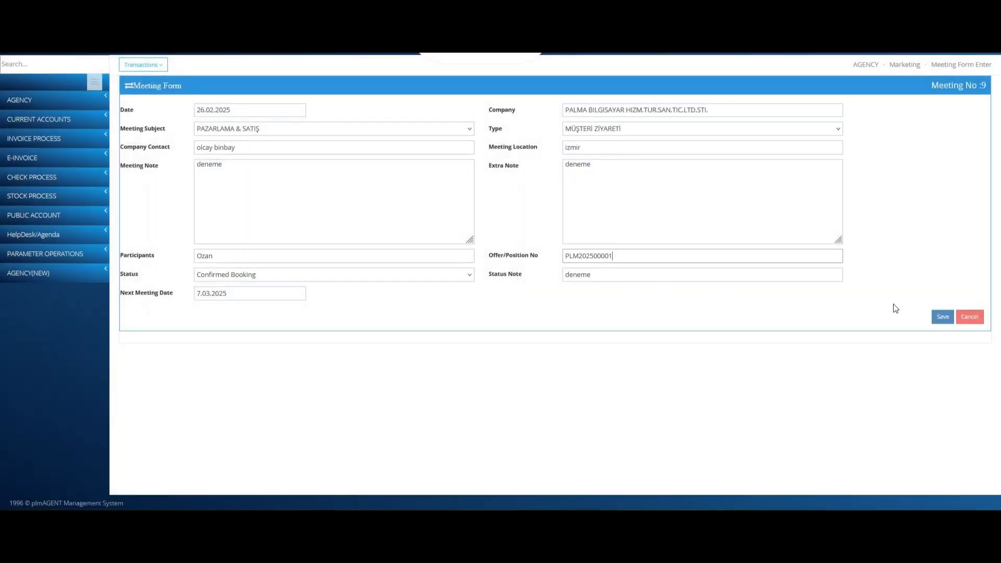
pyautogui.click(596, 274)
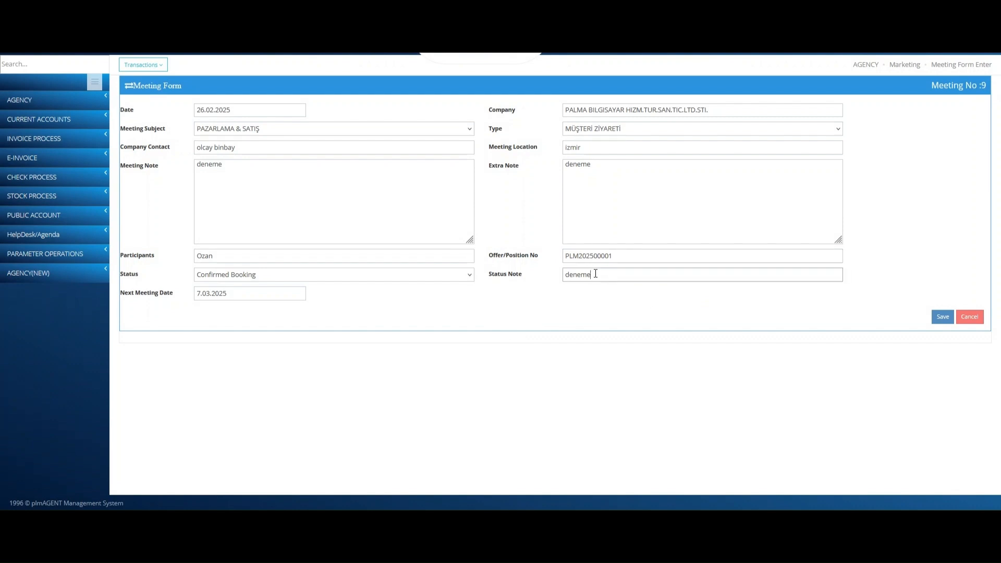
# Set the next meeting date to 07.03.2025 and save the meeting form
pyautogui.click(264, 296)
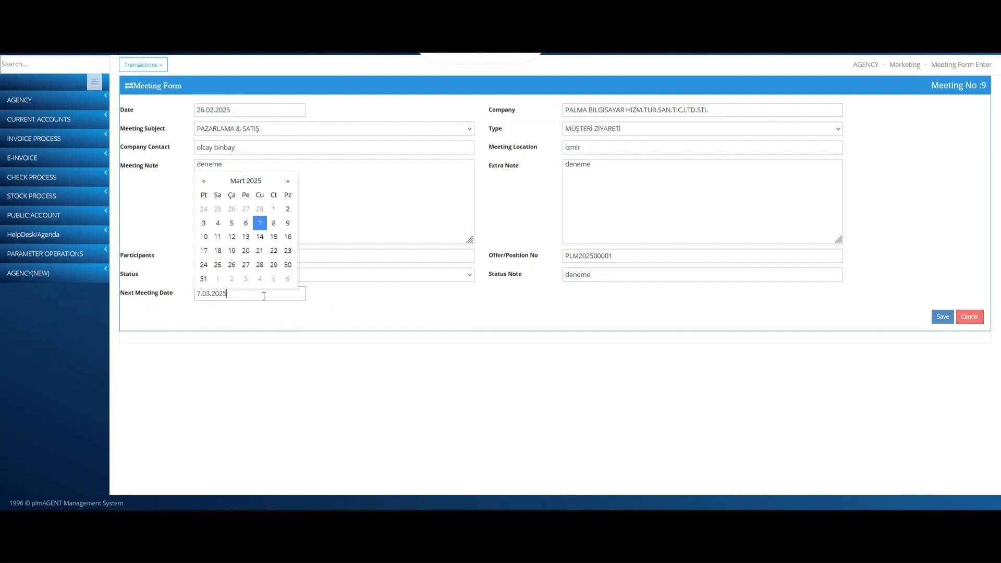
pyautogui.click(260, 227)
pyautogui.click(337, 297)
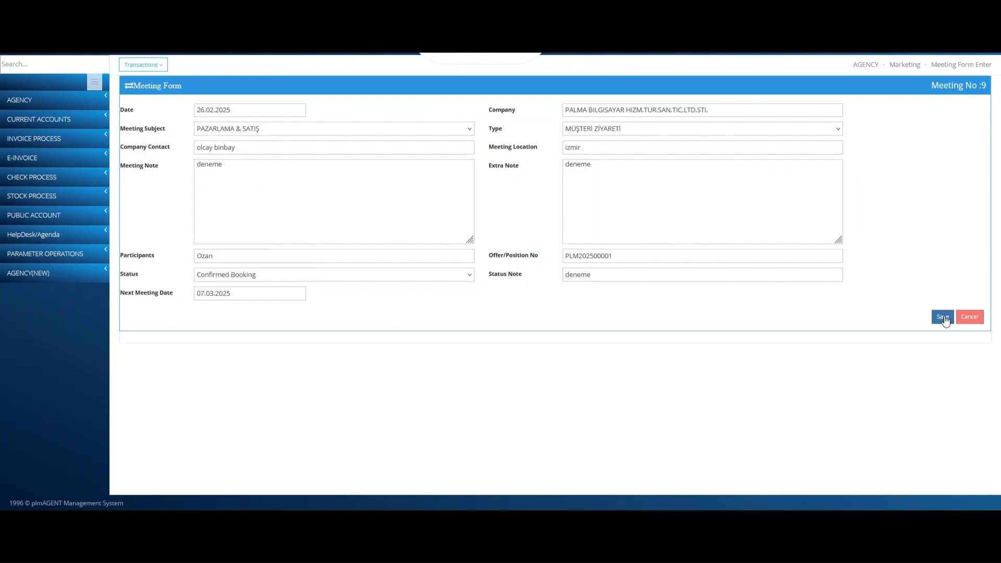
pyautogui.click(942, 317)
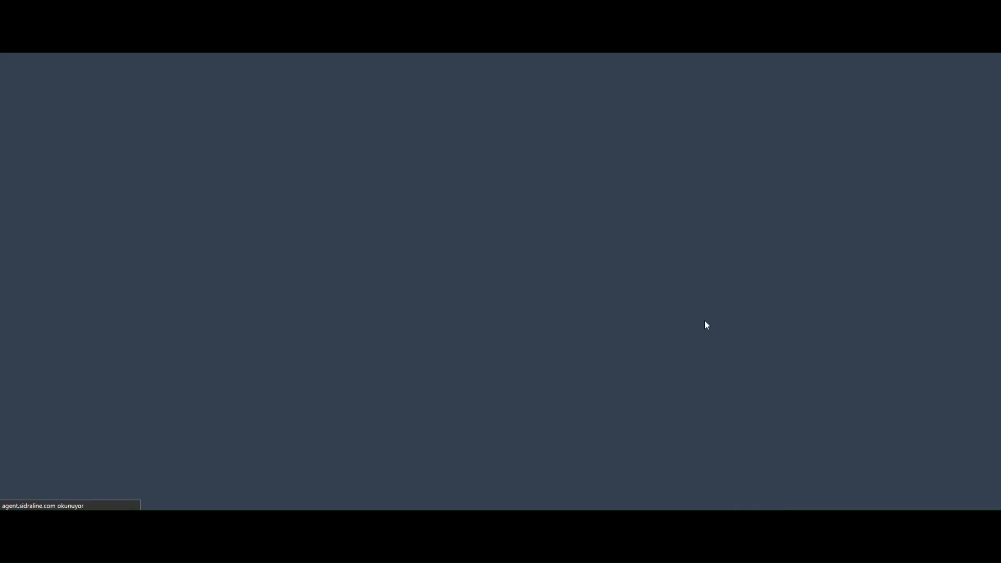